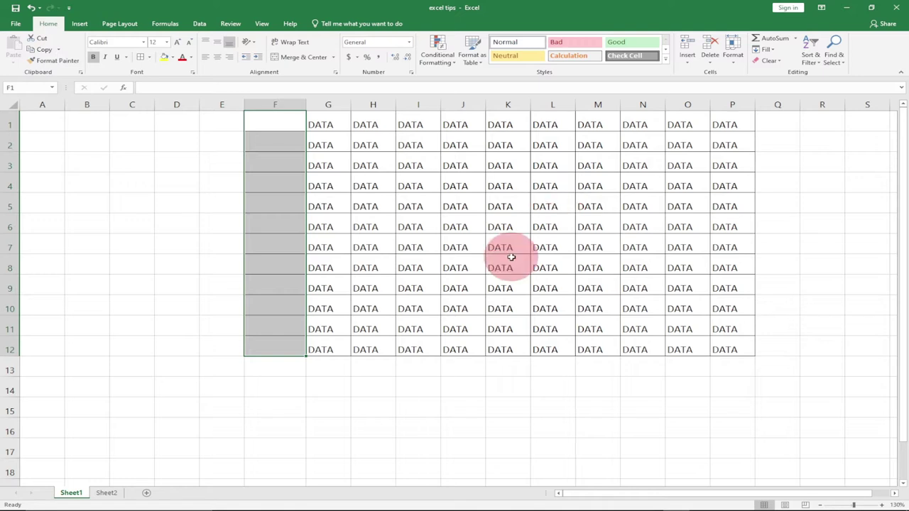
- Enter 1 and 2 in F1:F2 and fill the series down to F12
left_click(338, 392)
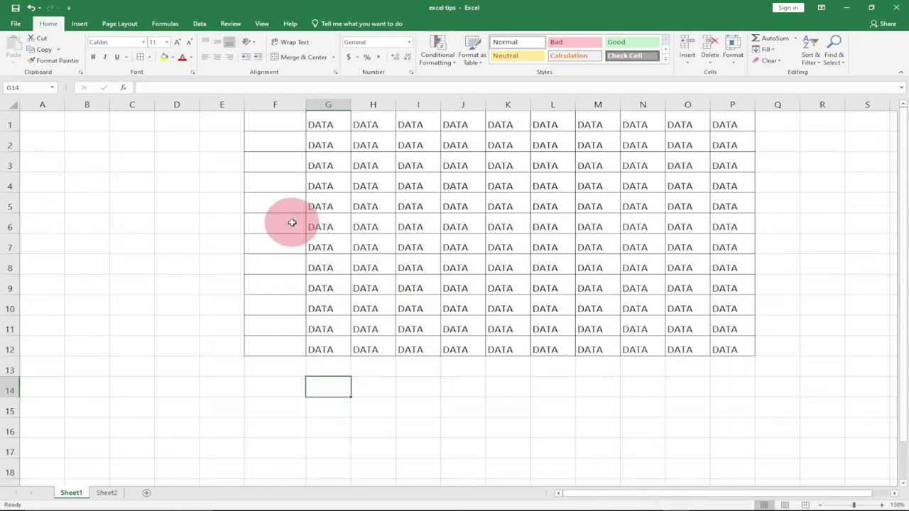
left_click(283, 126)
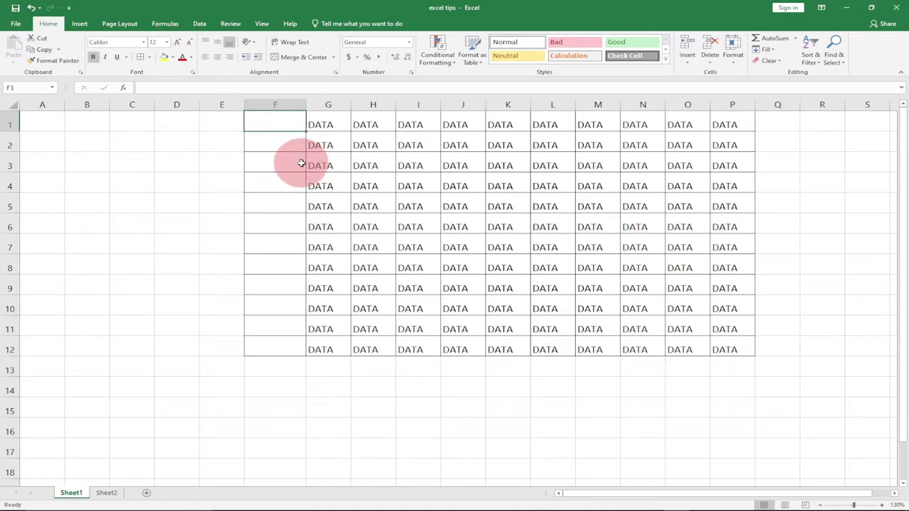
type("1")
key("Return")
type("2")
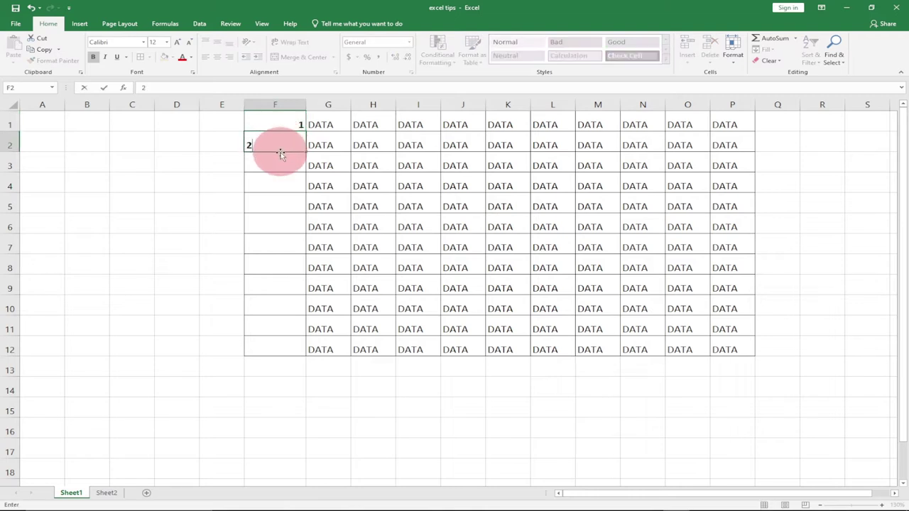
key("Return")
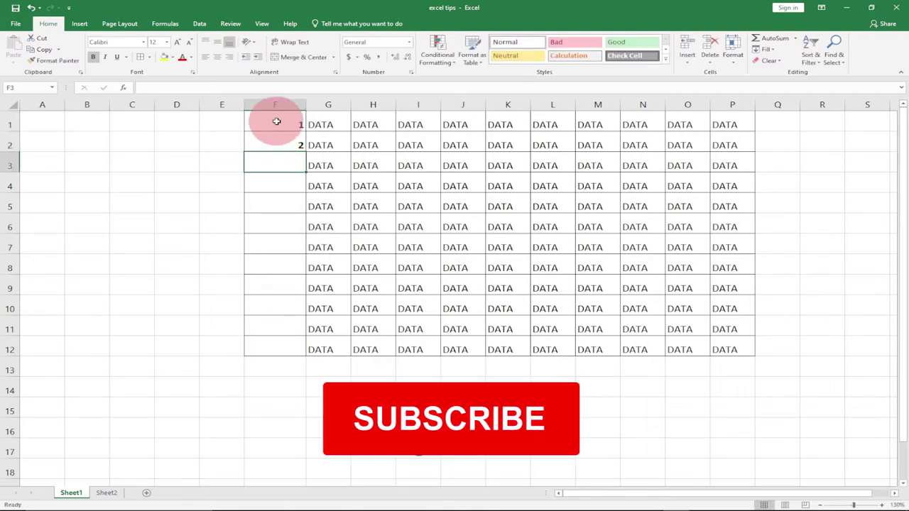
left_click_drag(277, 121, 300, 356)
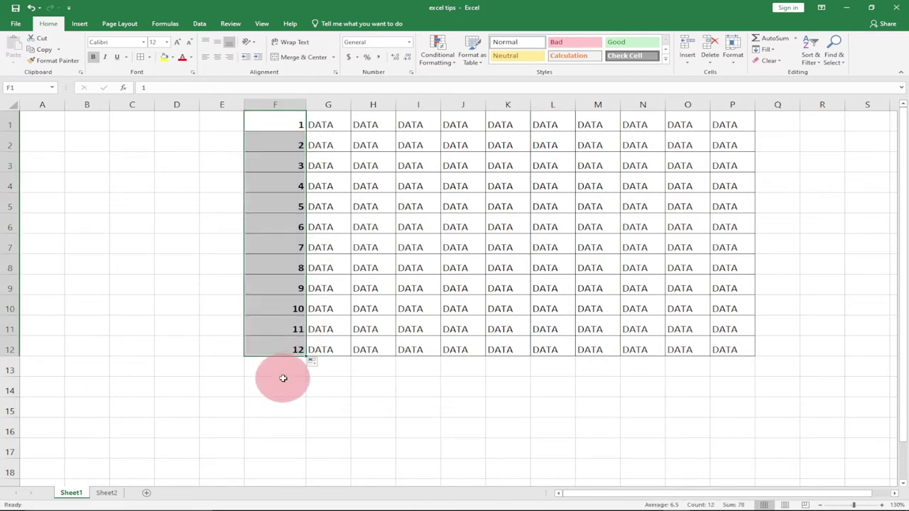
left_click(266, 246)
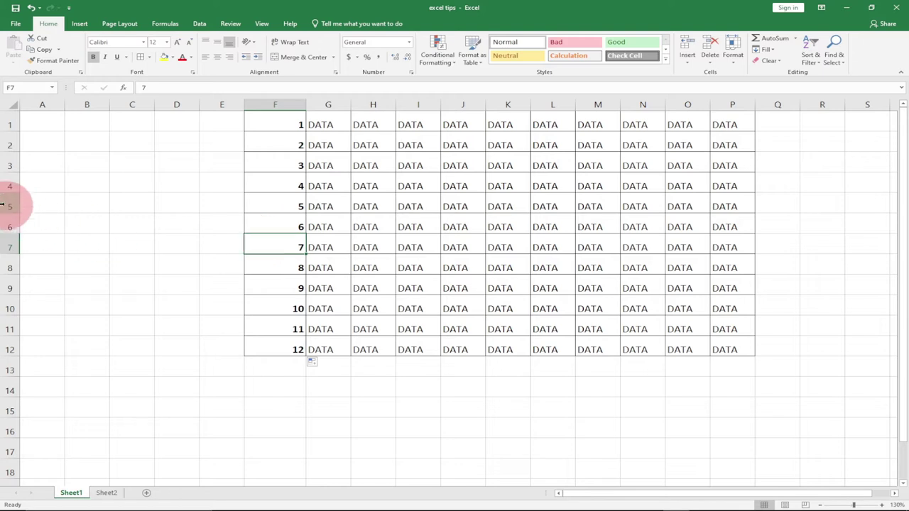
left_click_drag(8, 184, 9, 226)
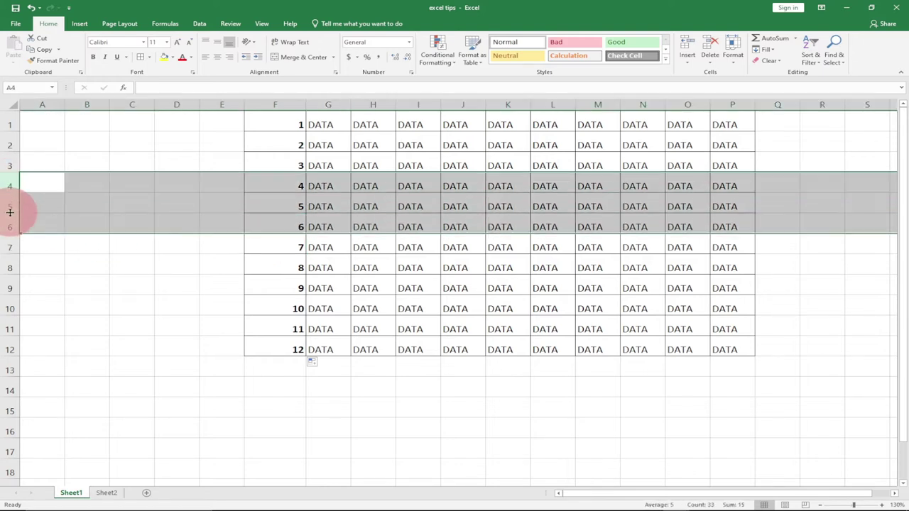
right_click(12, 212)
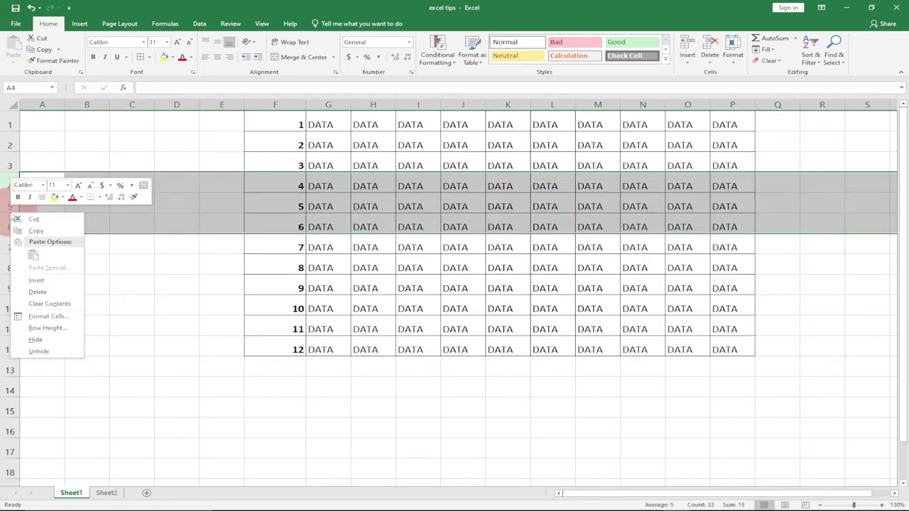
left_click(42, 291)
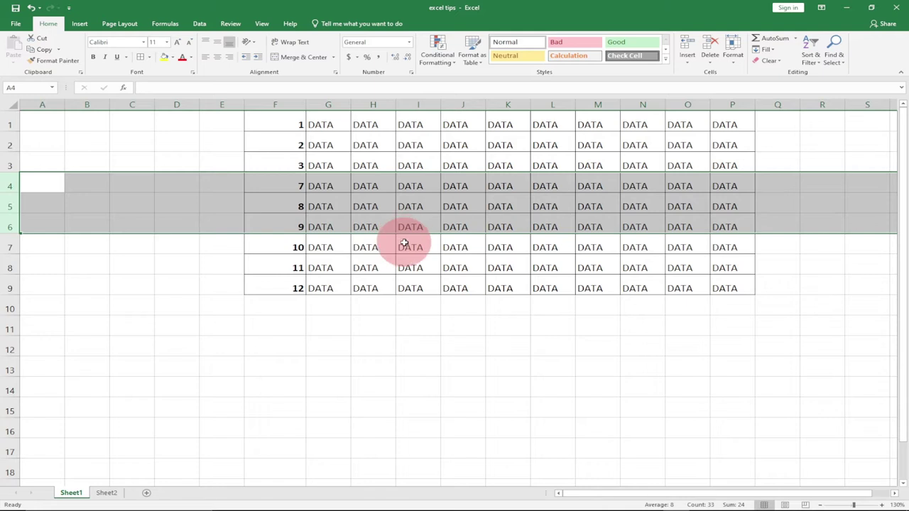
key("ctrl+z")
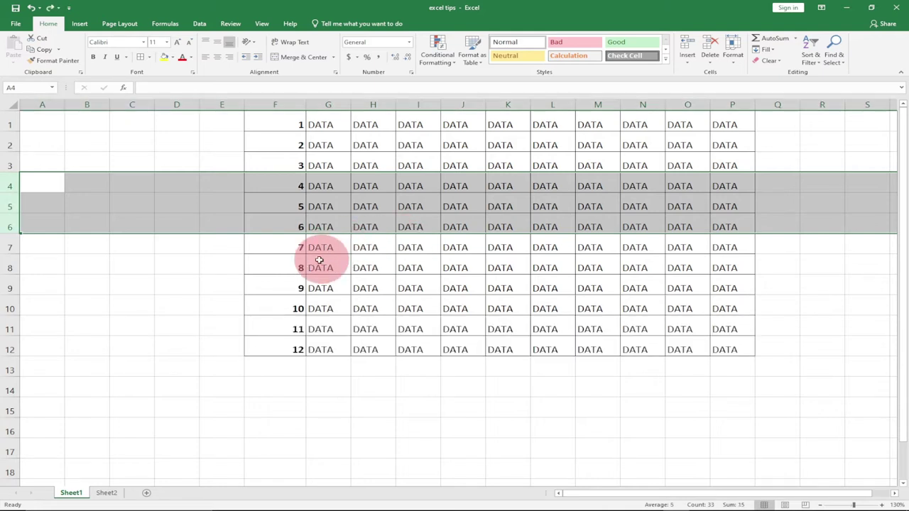
left_click(319, 262)
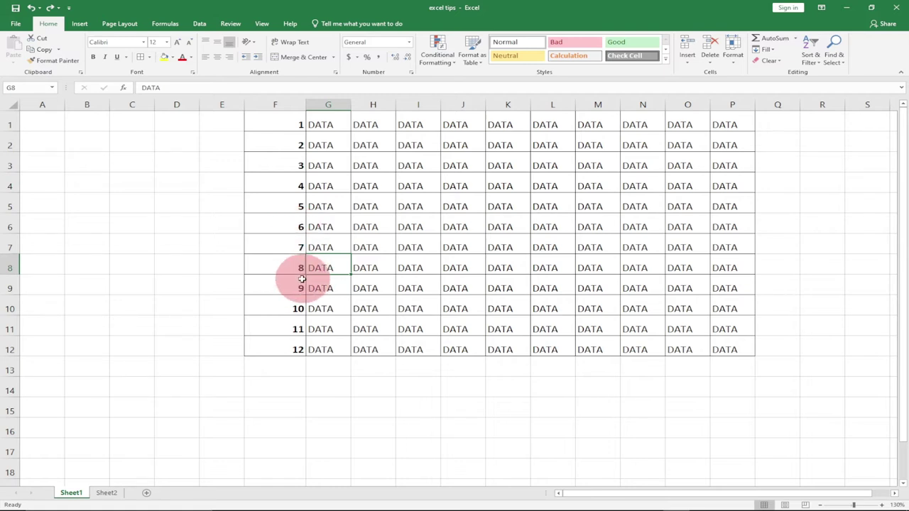
- Clear the typed numbers 1–12 from F1:F12
left_click_drag(289, 125, 278, 345)
key("Delete")
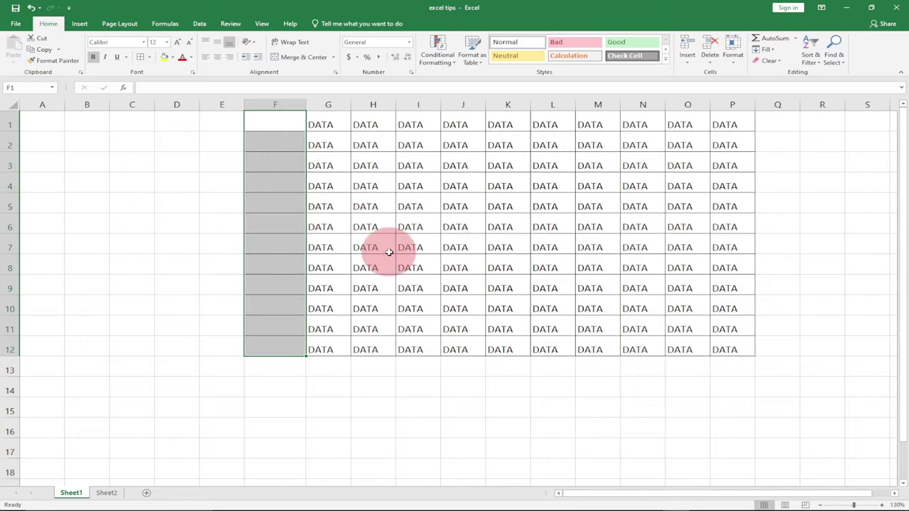
- Enter =ROW() in F1 and fill it down to F12
left_click(262, 121)
type("=")
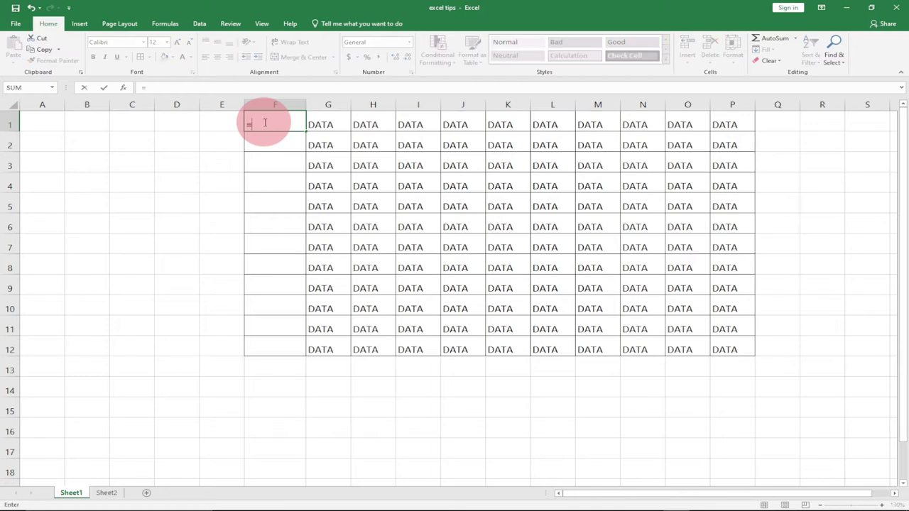
type("row")
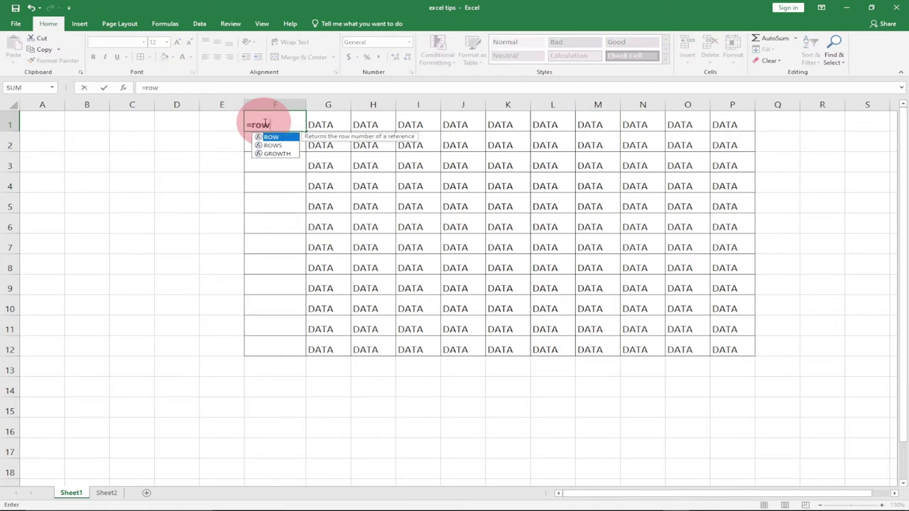
key("Tab")
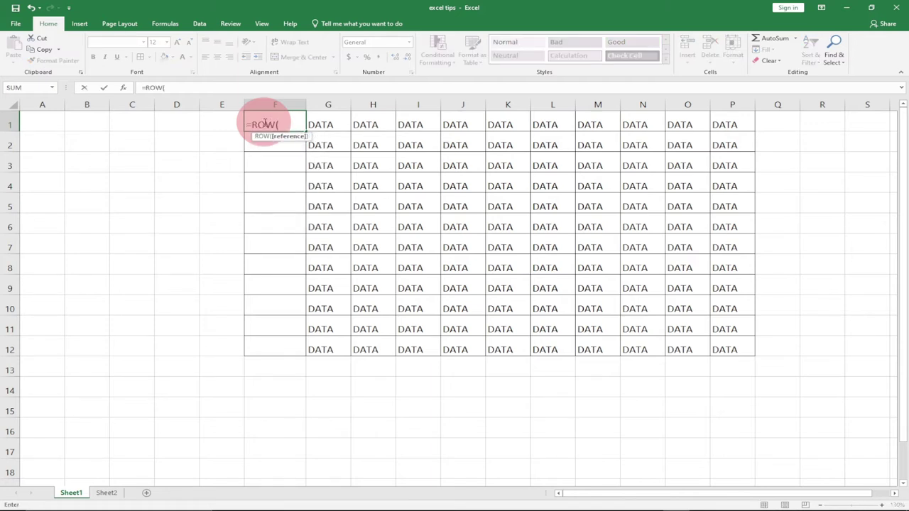
type(")")
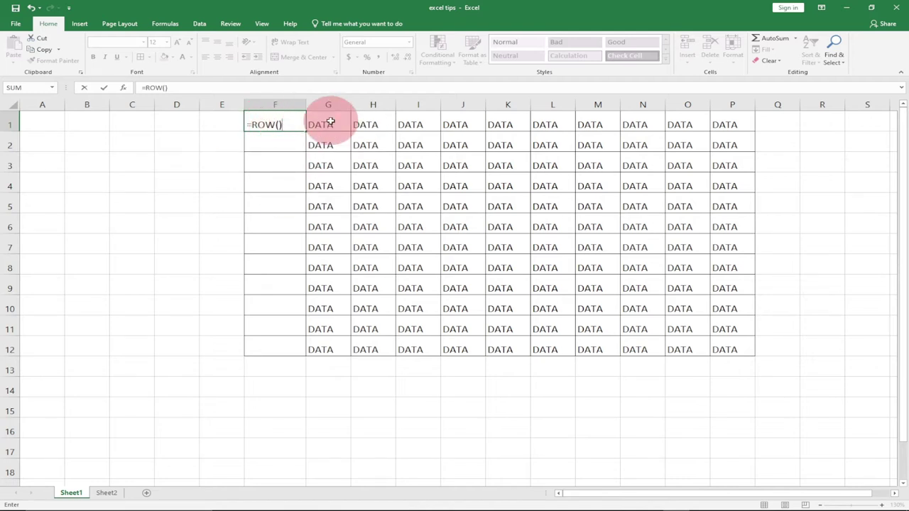
key("Return")
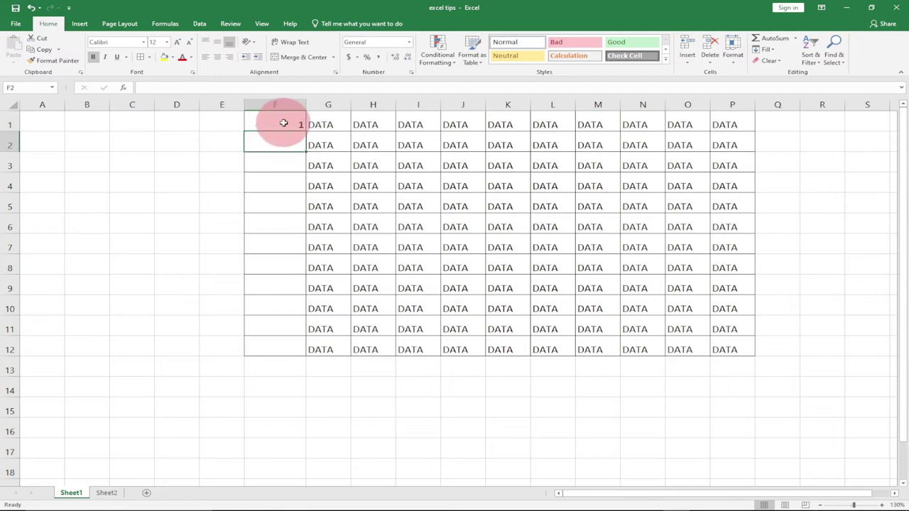
left_click(284, 123)
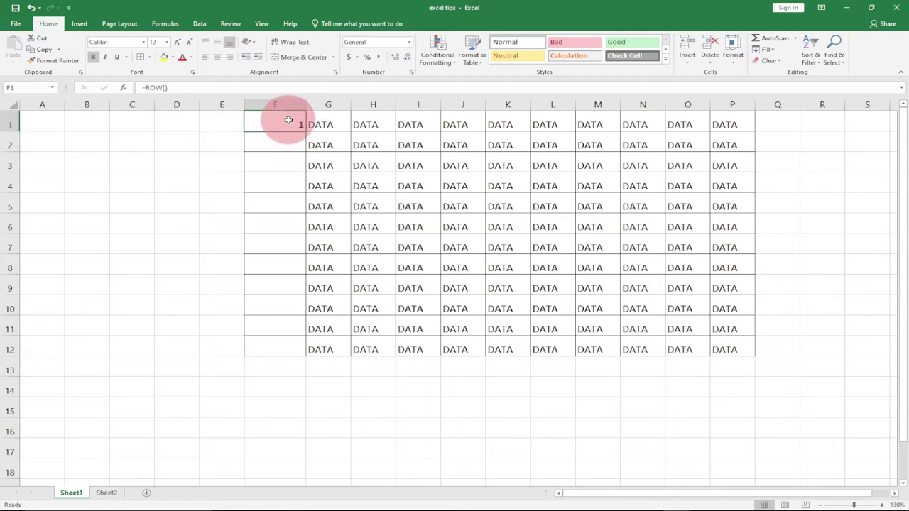
left_click_drag(306, 131, 302, 359)
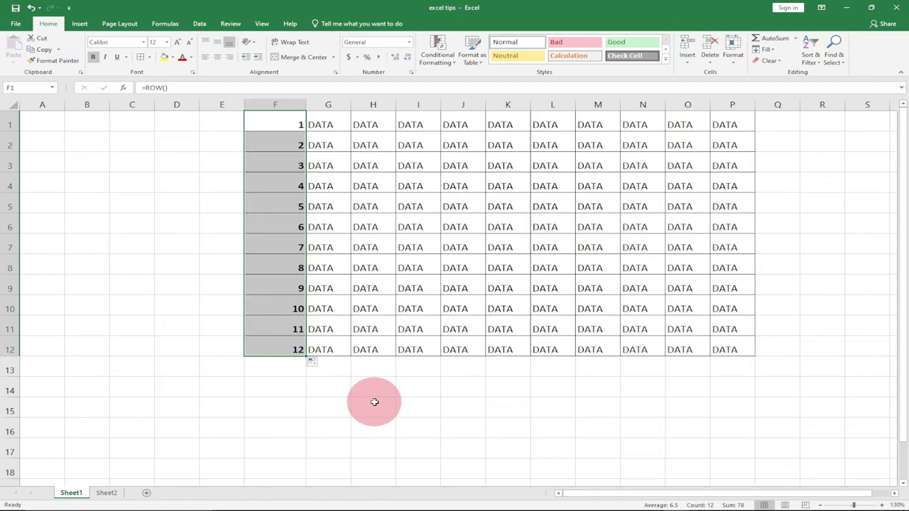
- Delete rows 4–7 so the =ROW() numbers renumber to 1–8
left_click_drag(5, 186, 10, 230)
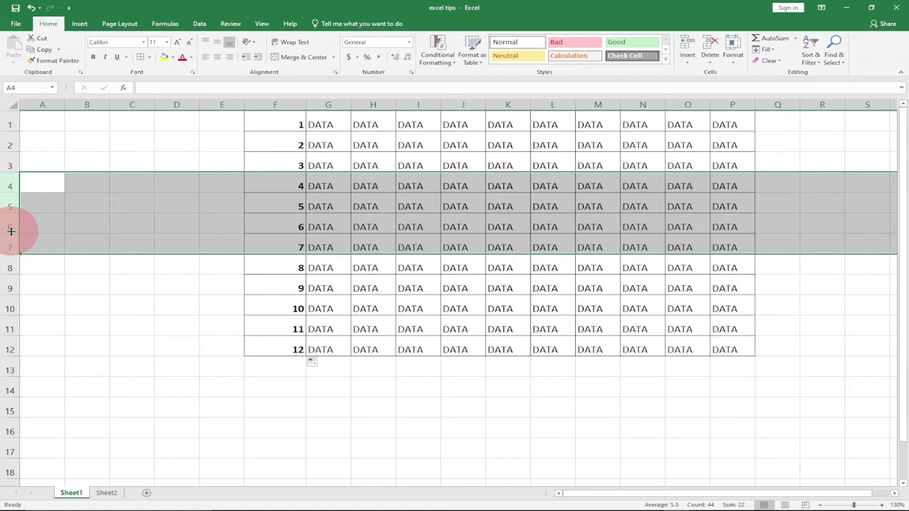
right_click(10, 231)
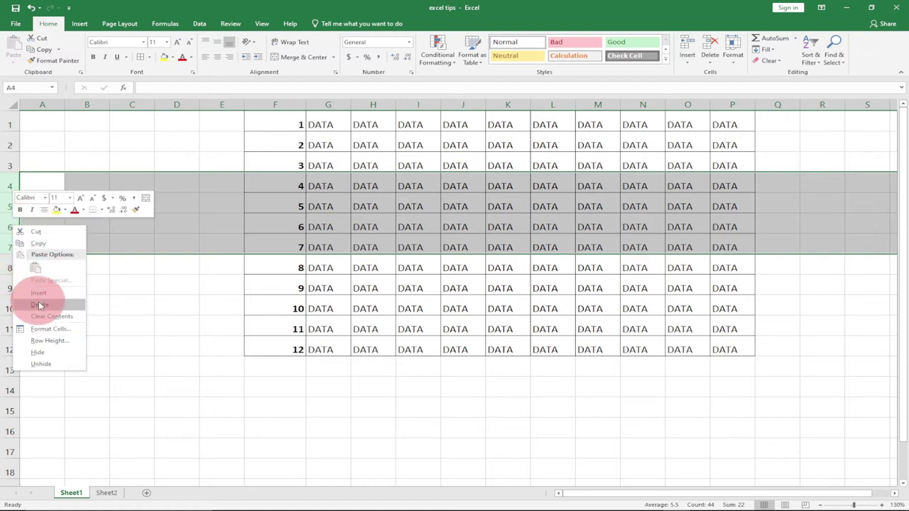
left_click(39, 306)
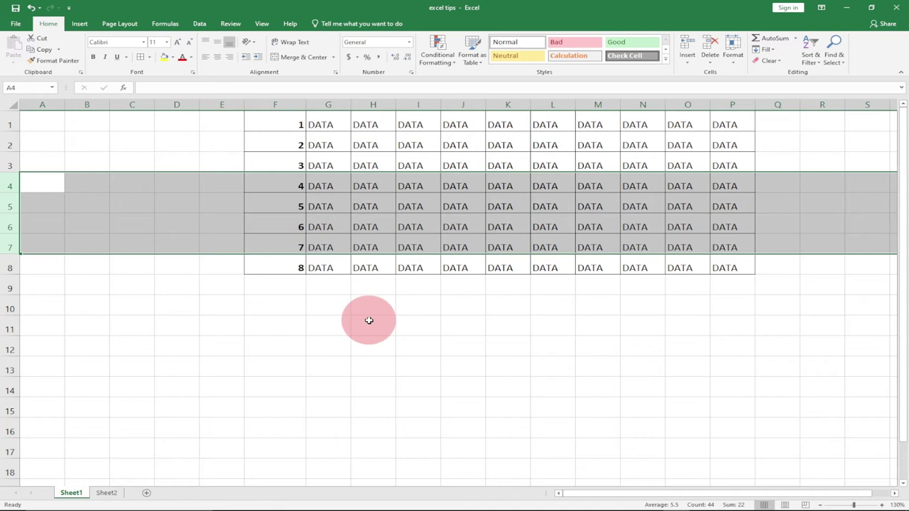
left_click(259, 222)
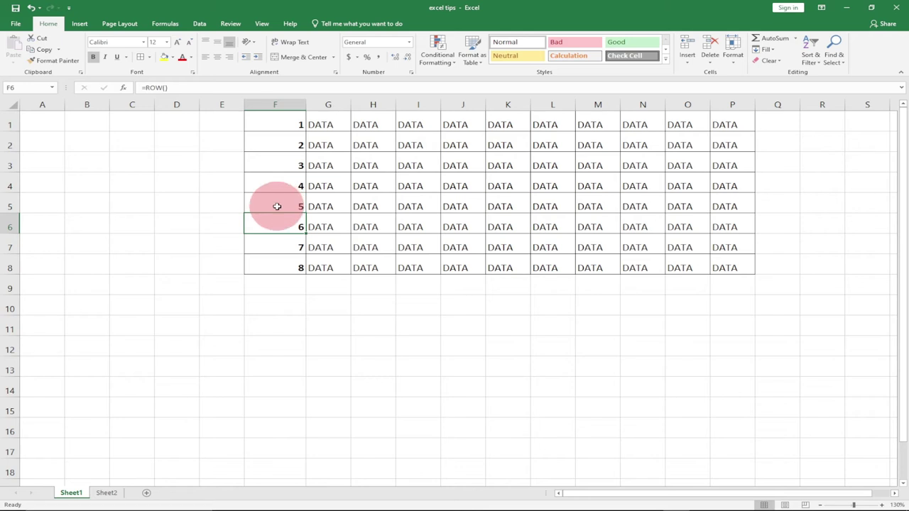
- Undo the row deletion and enter the test formula =row(A1) in D5
key("ctrl+z")
left_click(216, 221)
left_click(178, 205)
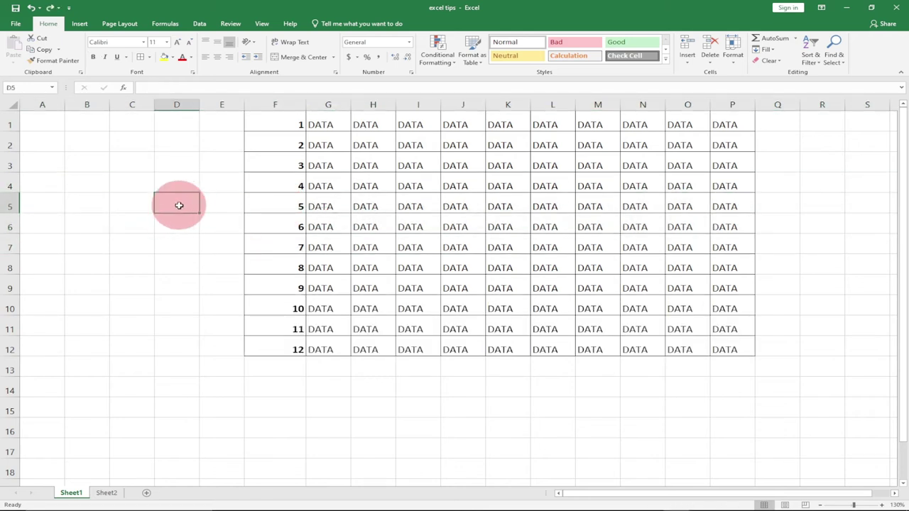
type("=row")
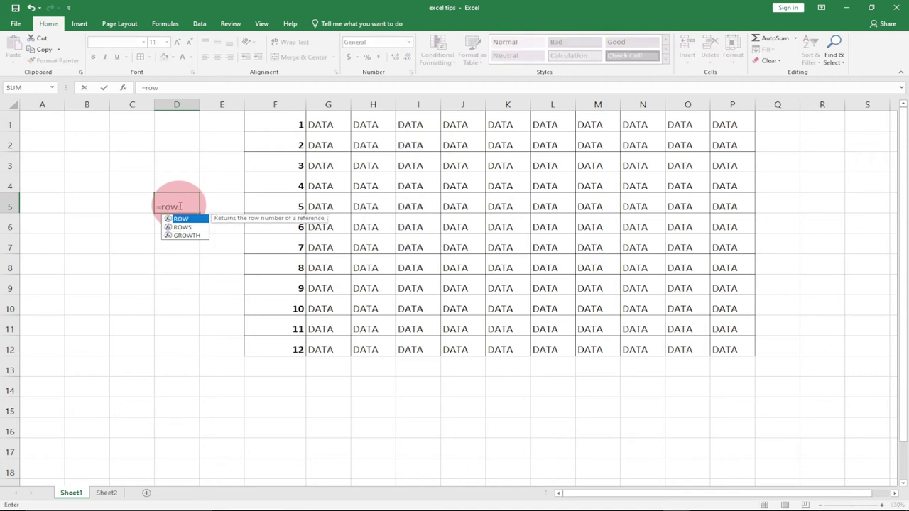
type("(")
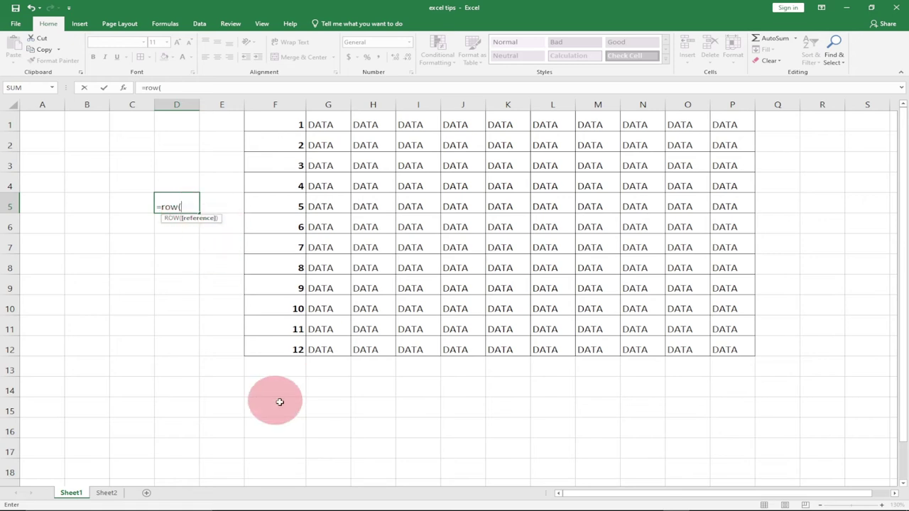
type("A")
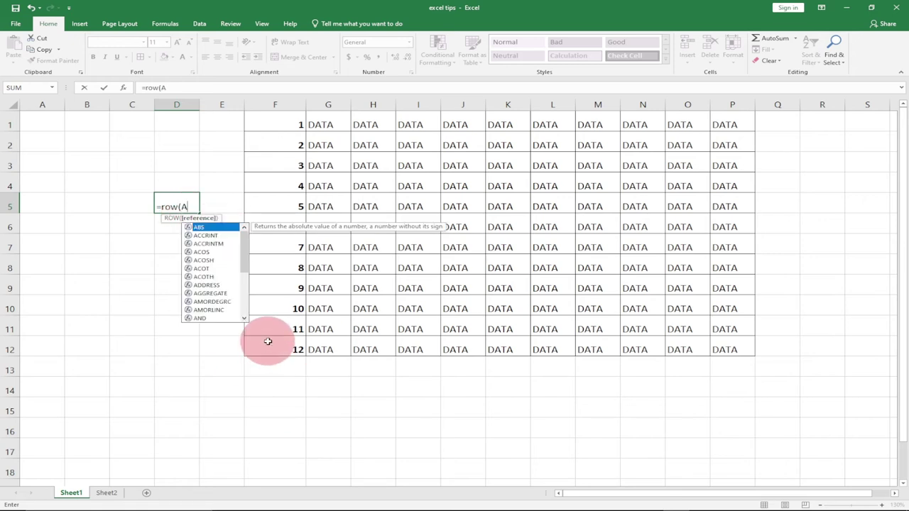
type("1)")
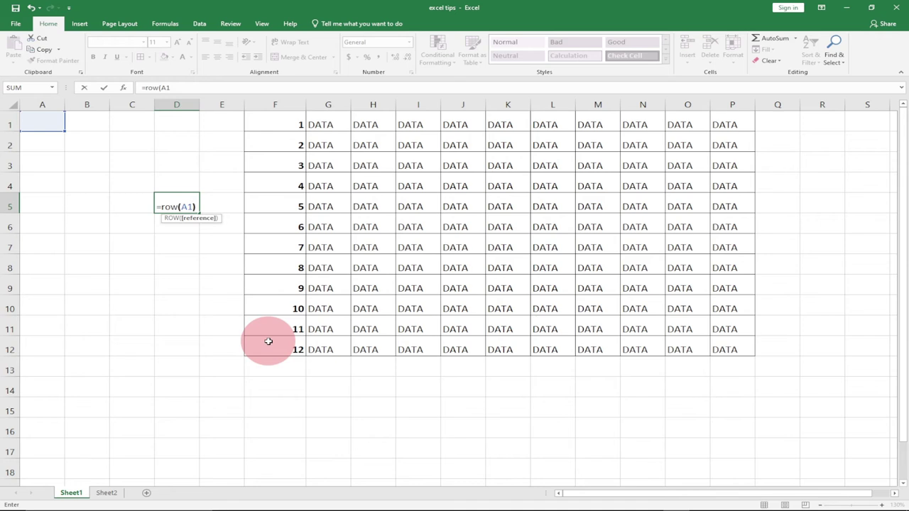
key("Return")
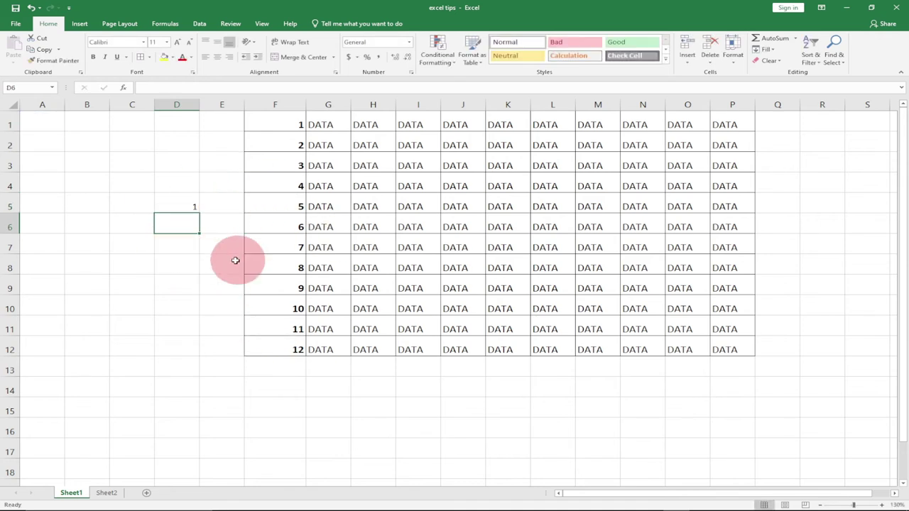
- Insert a blank row 1 above the table, shifting it to rows 2–13
right_click(4, 129)
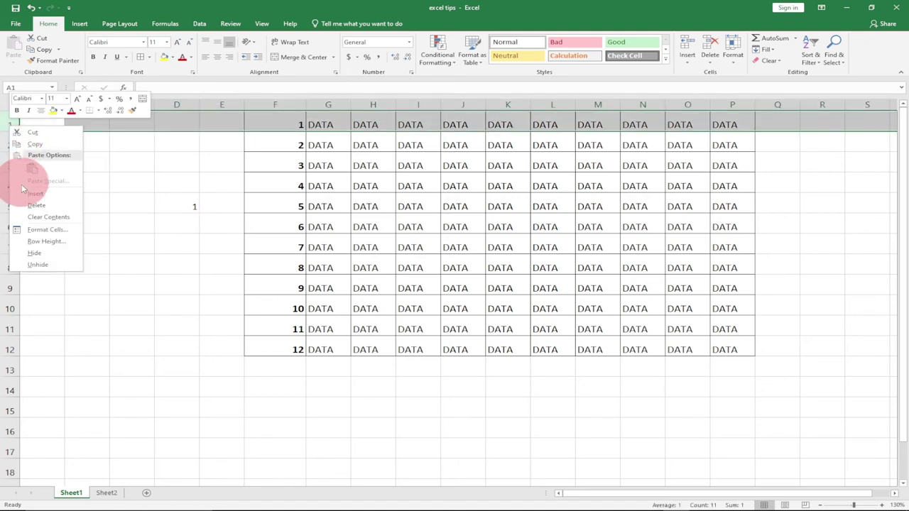
left_click(34, 195)
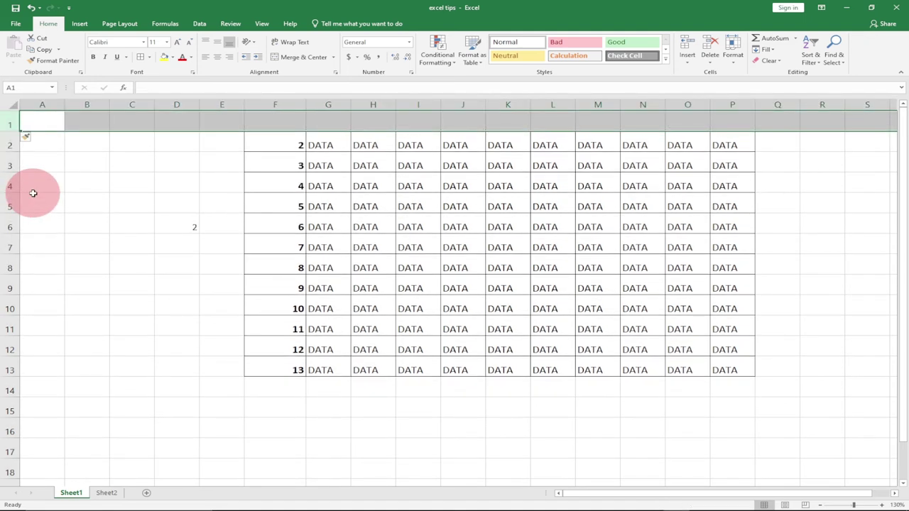
left_click(278, 148)
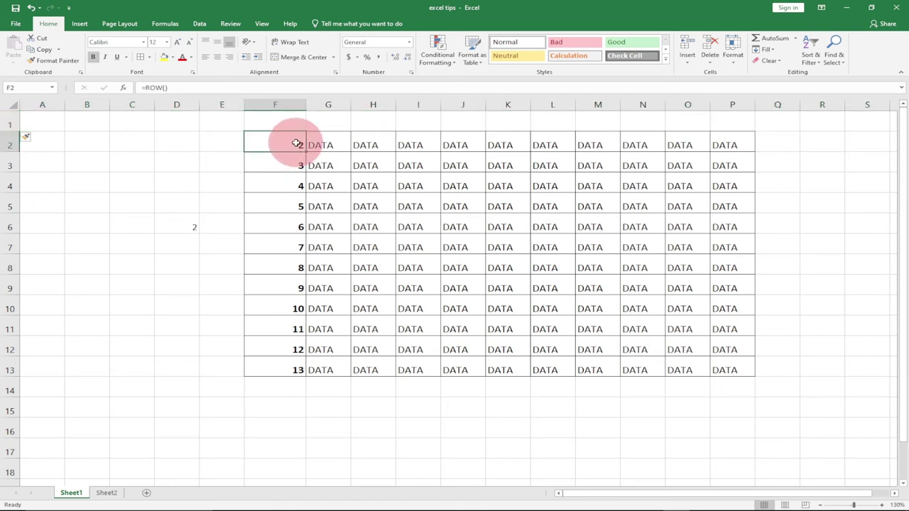
left_click(288, 123)
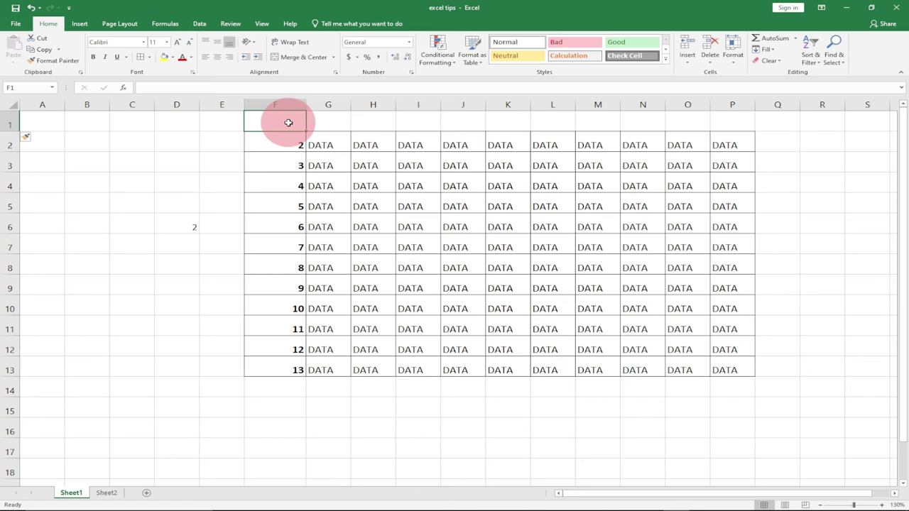
- Type the header 'number' into F1 above the numbered column
type("nu")
key("BackSpace")
key("BackSpace")
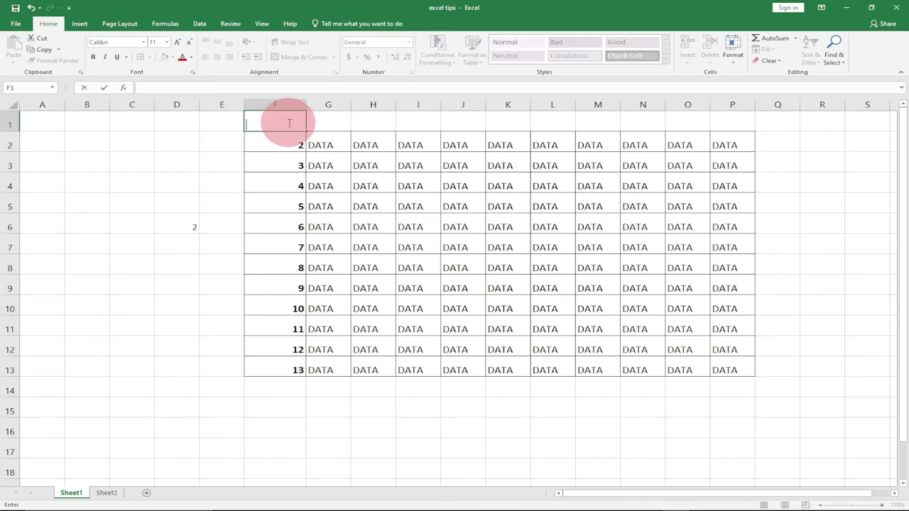
type("number")
key("Tab")
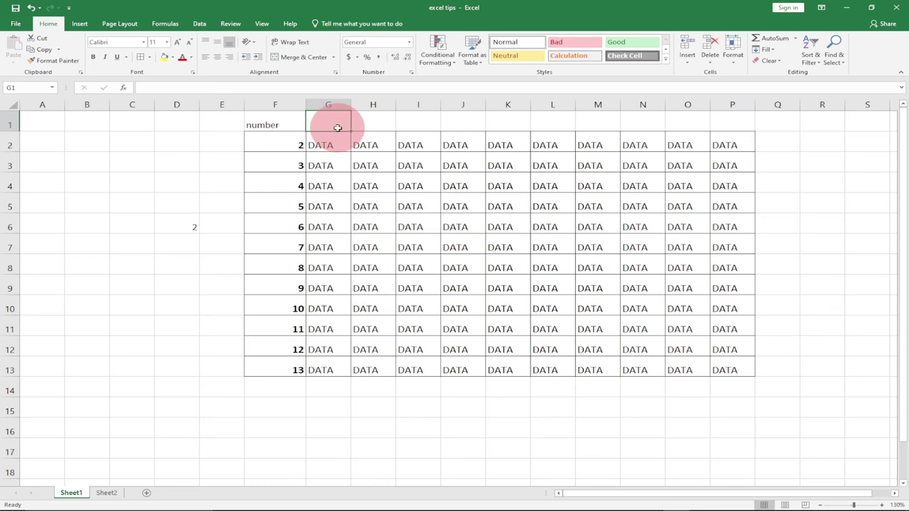
left_click(273, 138)
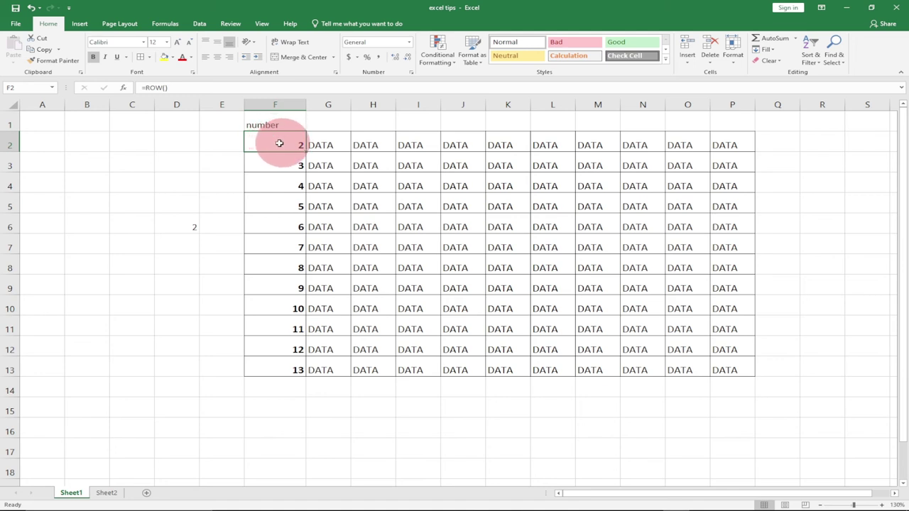
- Change F2 to =ROW(A1) and fill it down to F13, numbering 1–12
double_click(281, 144)
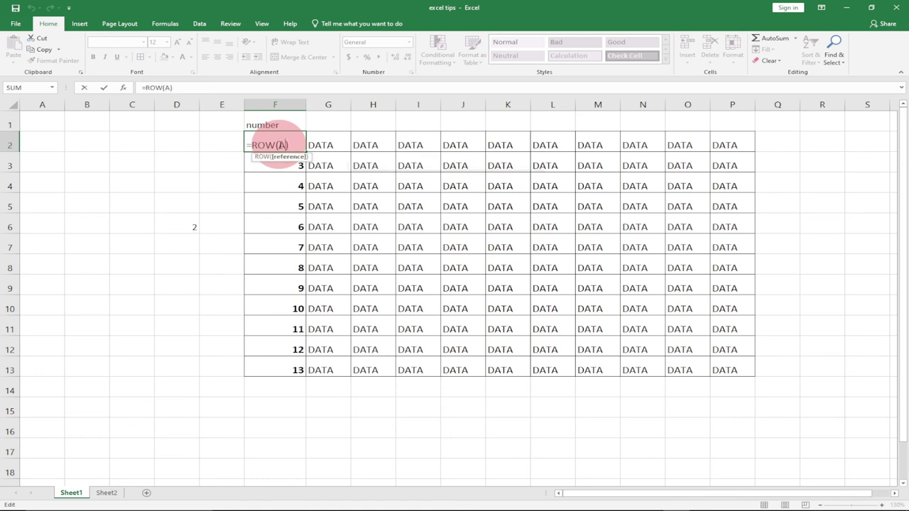
type("A1")
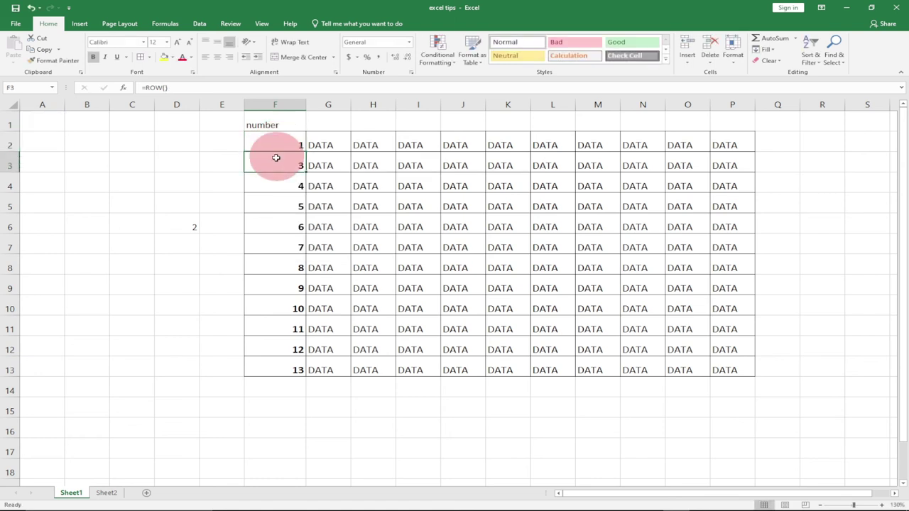
left_click(298, 145)
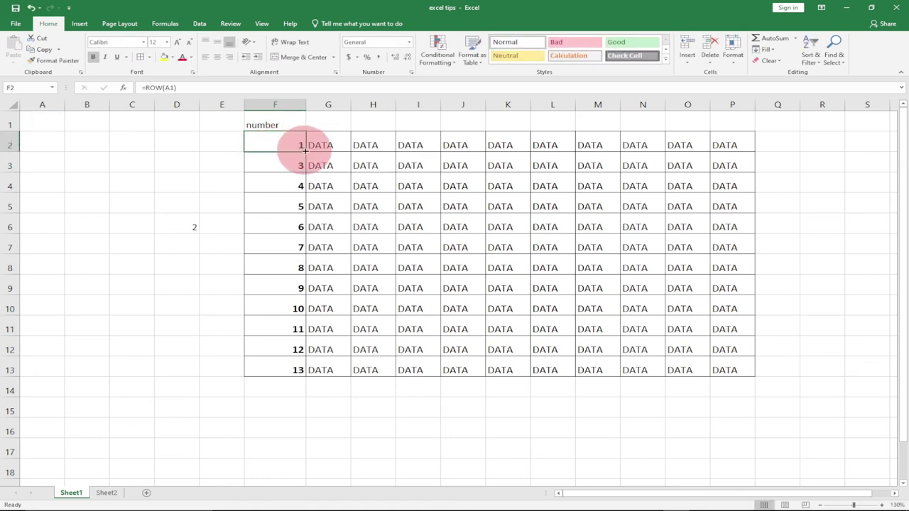
left_click_drag(305, 151, 297, 375)
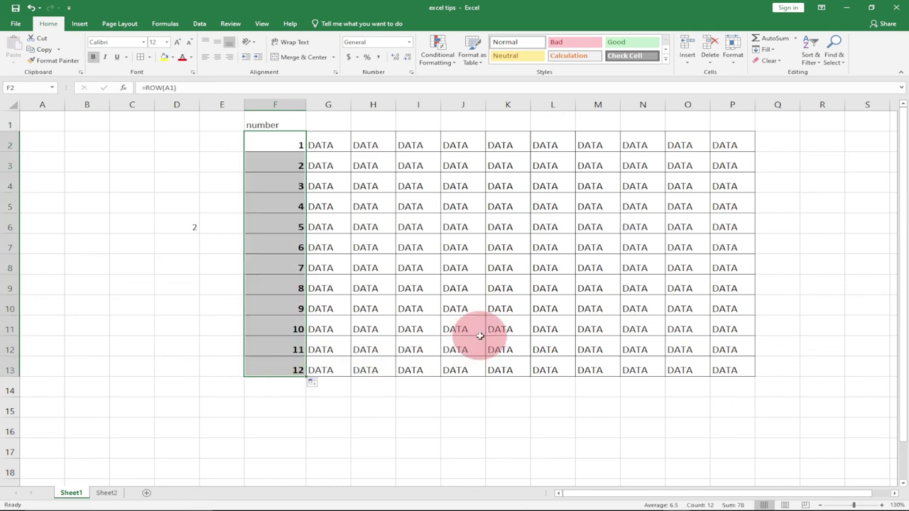